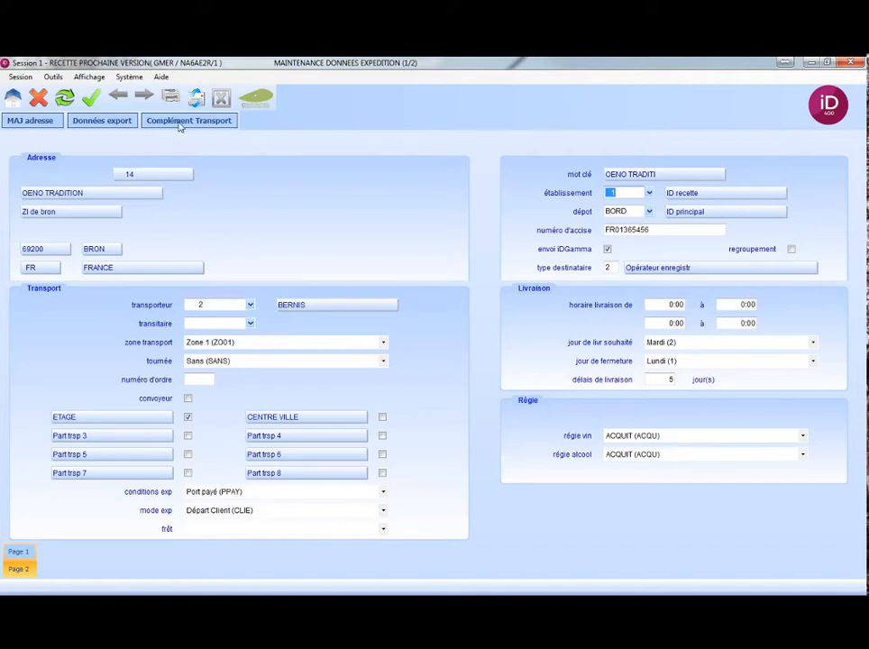
# Step: Open the transport complement of the OENO TRADITION address and choose Port Facturé (P) as the freight billing
pyautogui.click(188, 120)
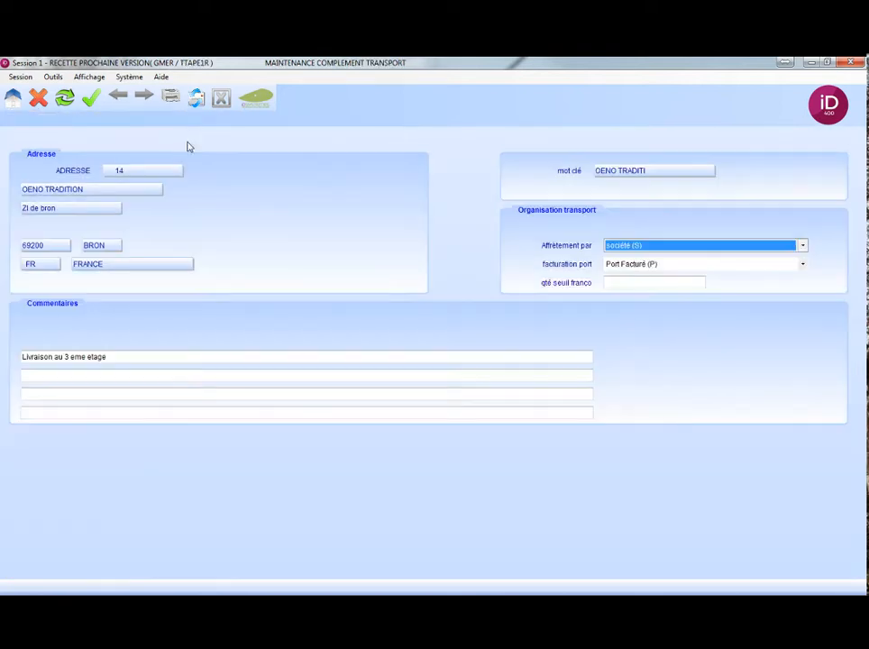
pyautogui.click(652, 265)
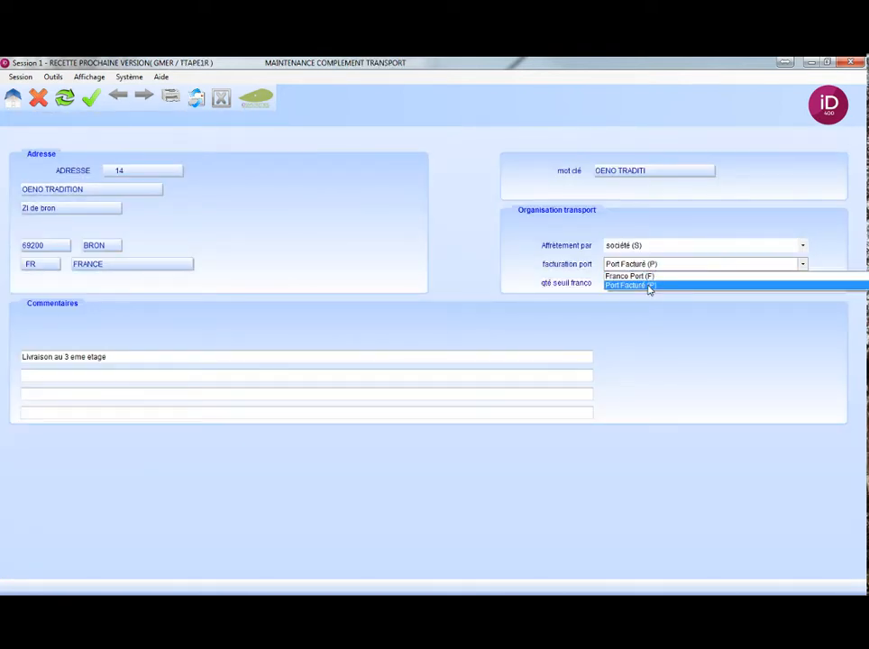
pyautogui.click(650, 286)
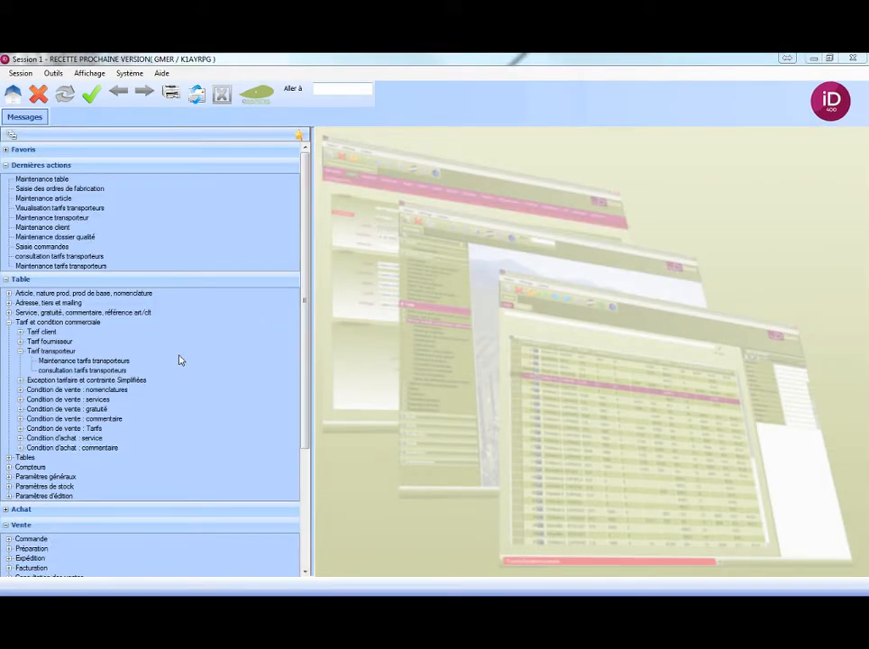
# Step: In the carrier tariffs, view the BEFR tariff's 61 to 120 quantity bracket for the period starting 15/03/18
pyautogui.click(103, 362)
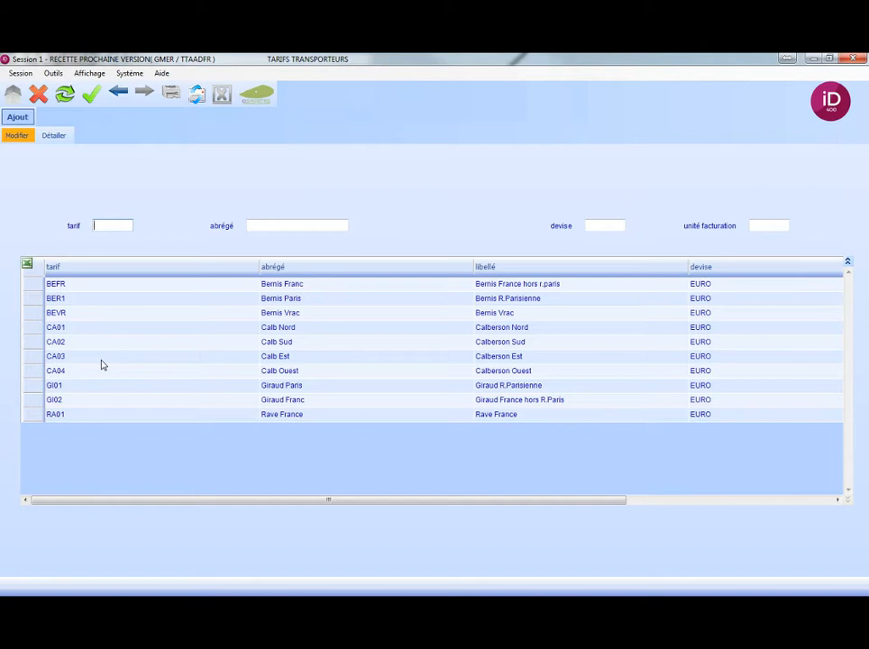
pyautogui.click(38, 284)
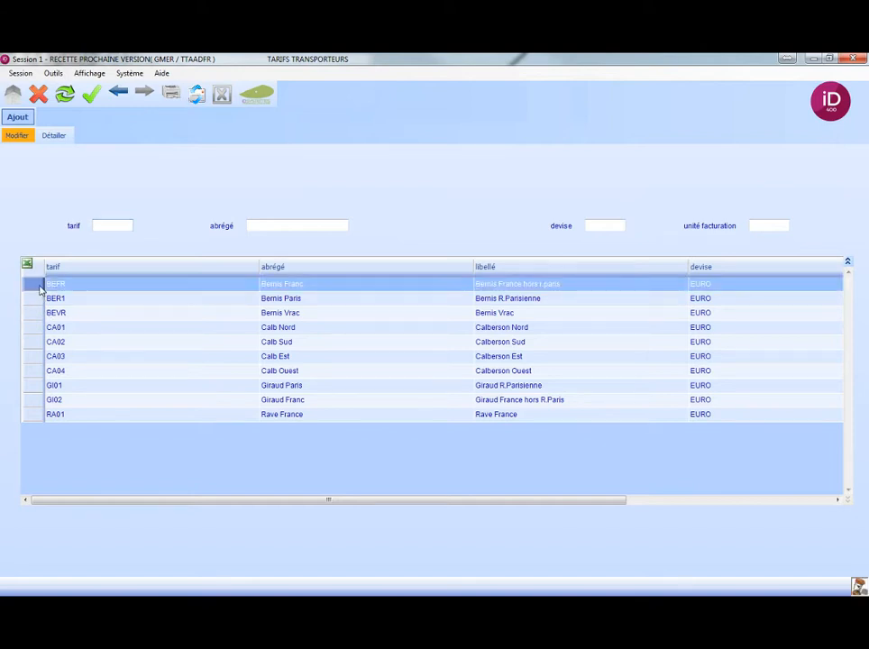
pyautogui.doubleClick(39, 286)
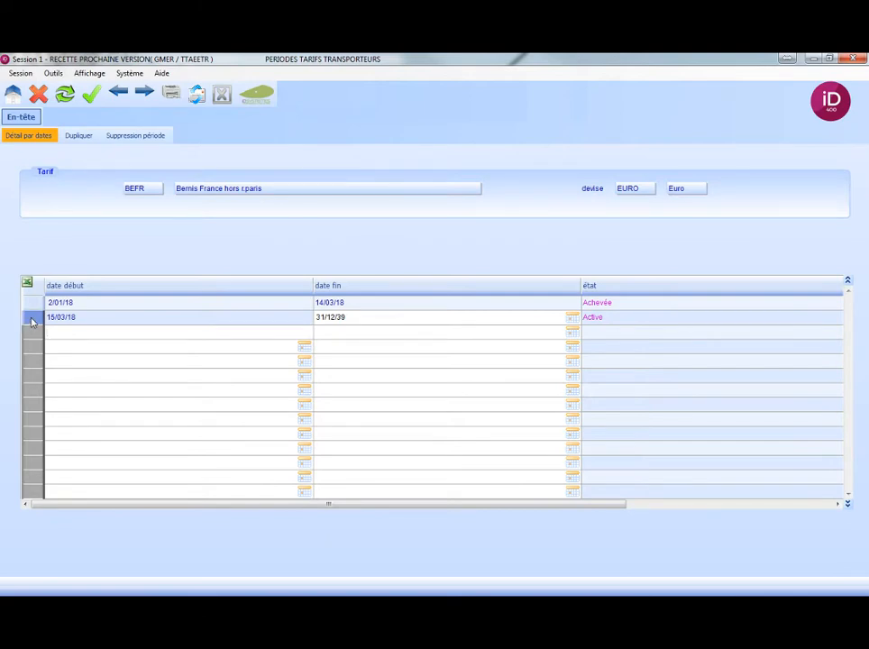
pyautogui.doubleClick(32, 319)
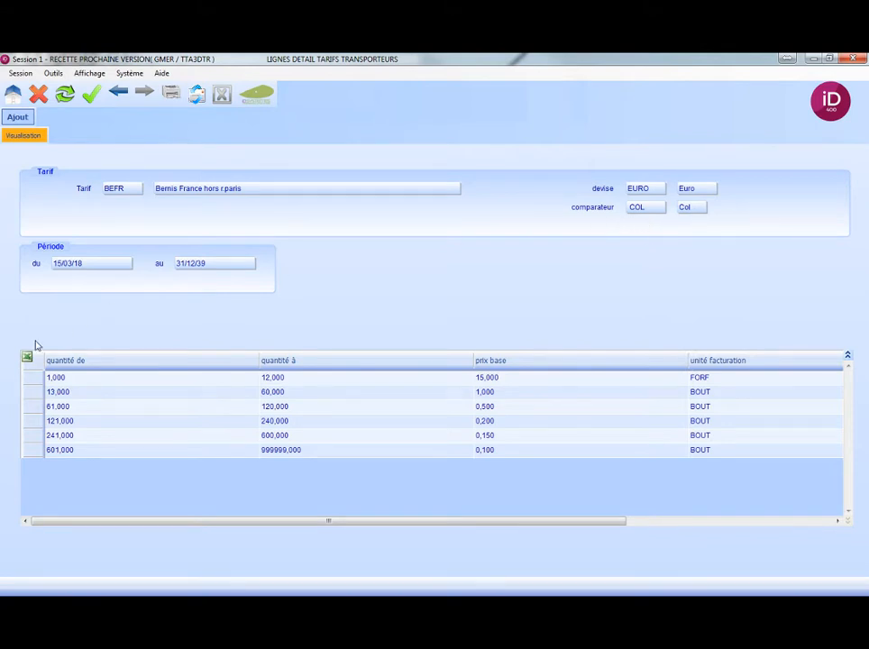
pyautogui.click(29, 409)
pyautogui.doubleClick(29, 410)
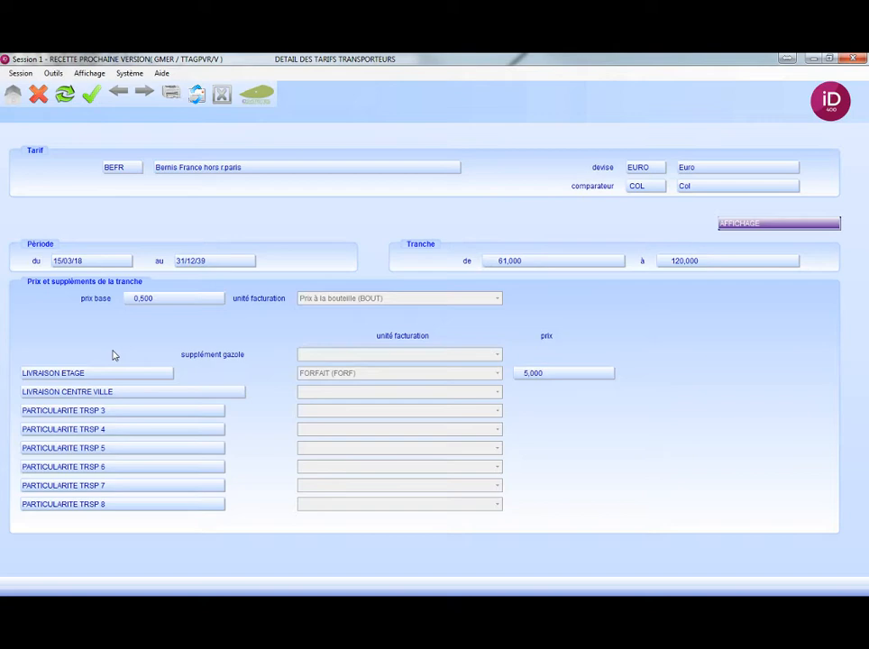
pyautogui.click(38, 94)
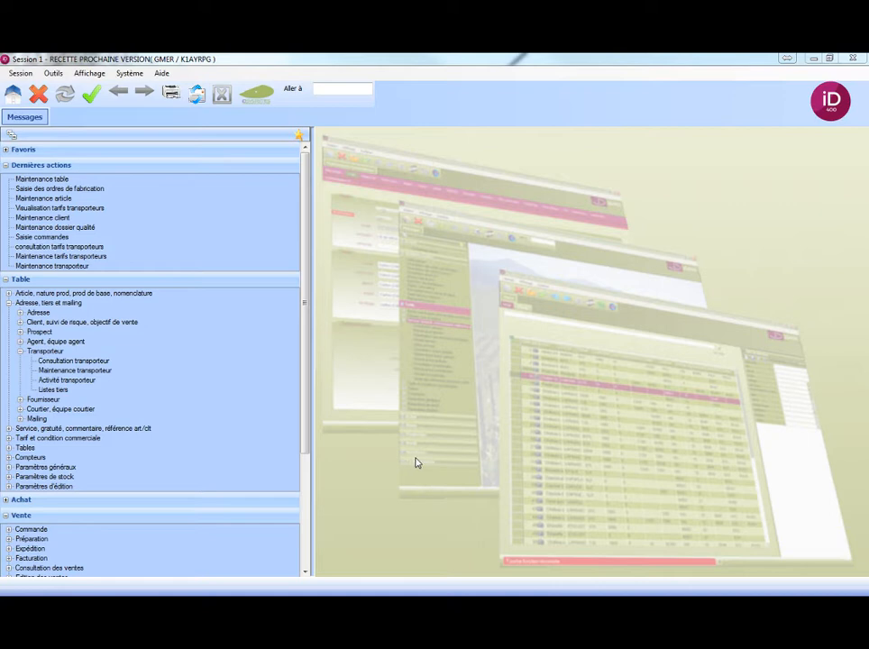
# Step: Open the maintenance record of the carrier TRANSPORTS BERNIS and display its carrier tariffs
pyautogui.click(77, 371)
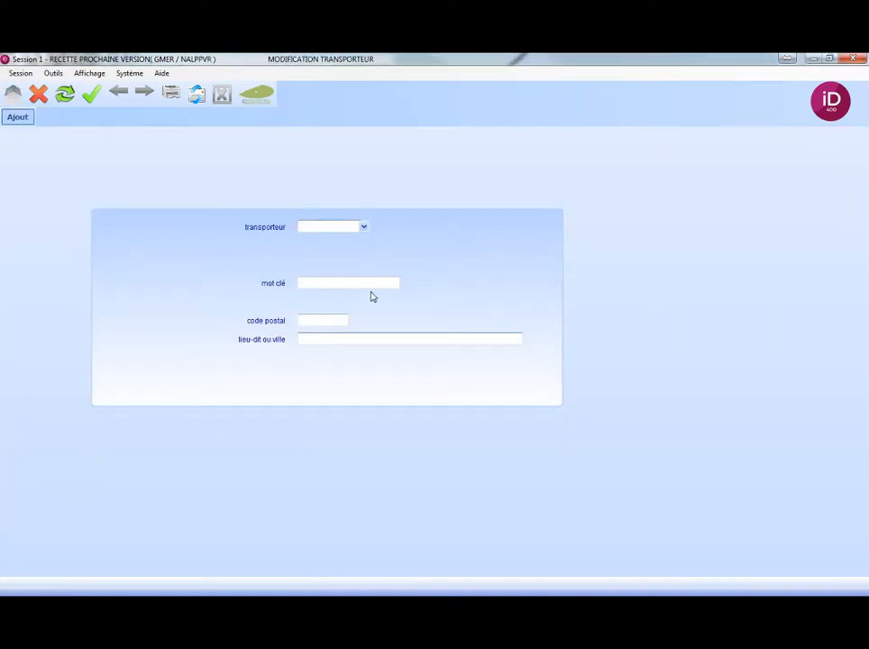
pyautogui.click(328, 227)
pyautogui.doubleClick(30, 245)
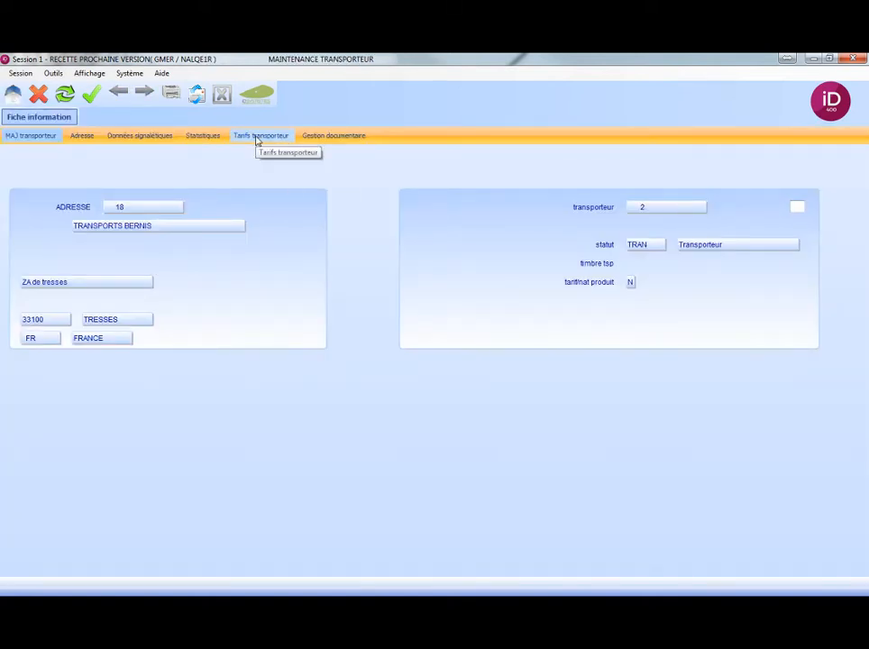
pyautogui.click(256, 138)
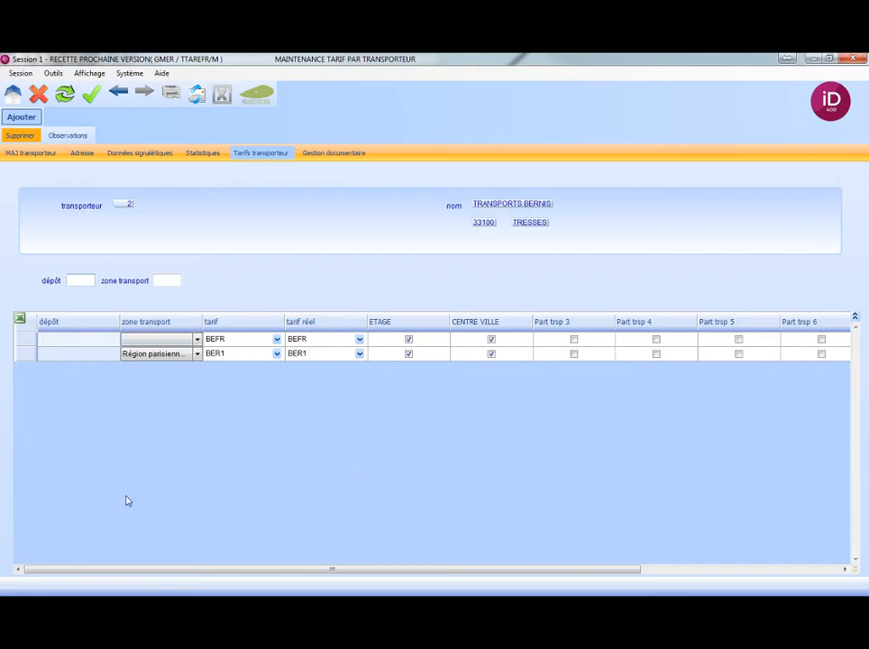
# Step: View the observations attached to the carrier's BEFR tariff line
pyautogui.click(24, 343)
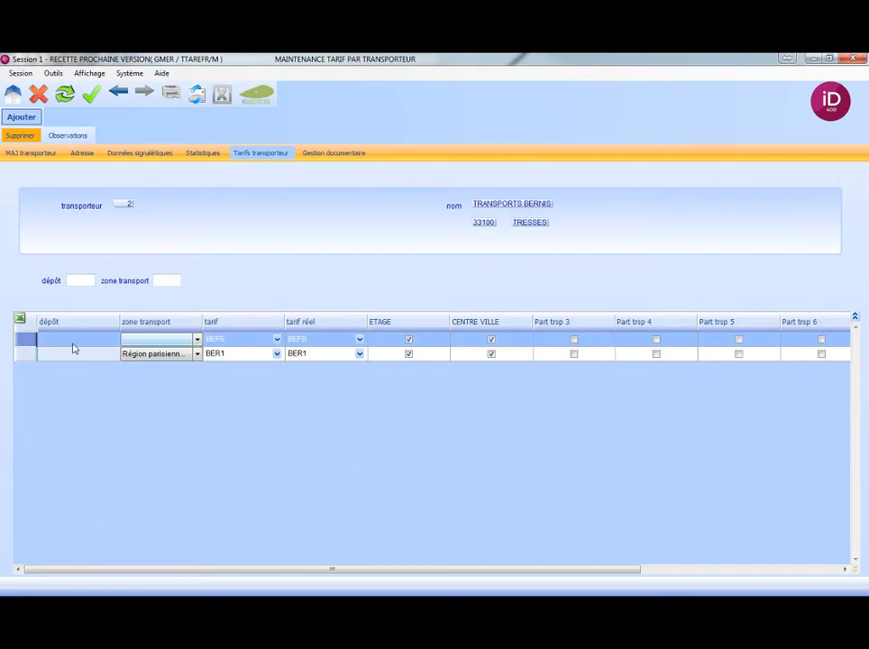
pyautogui.click(70, 137)
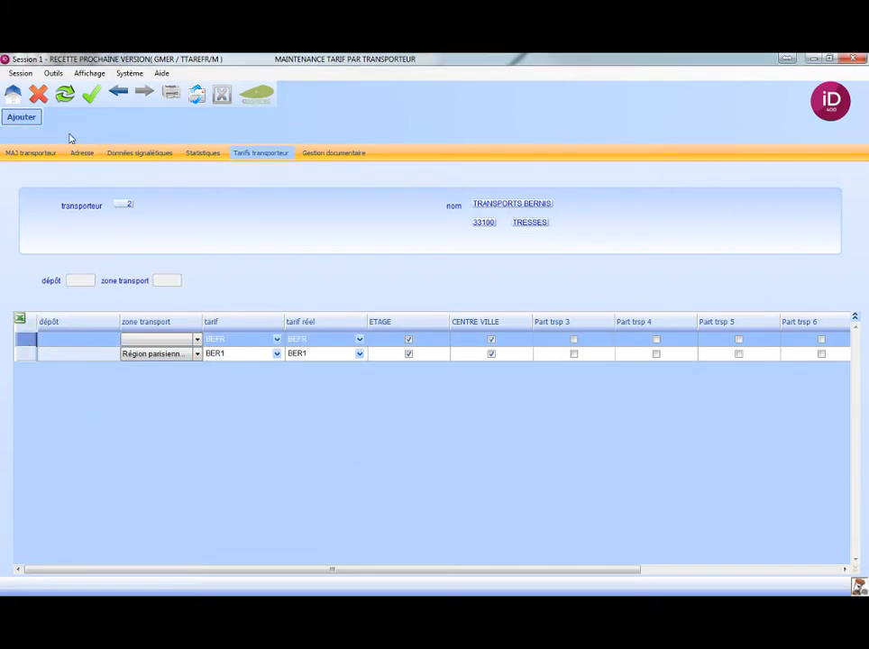
pyautogui.click(235, 250)
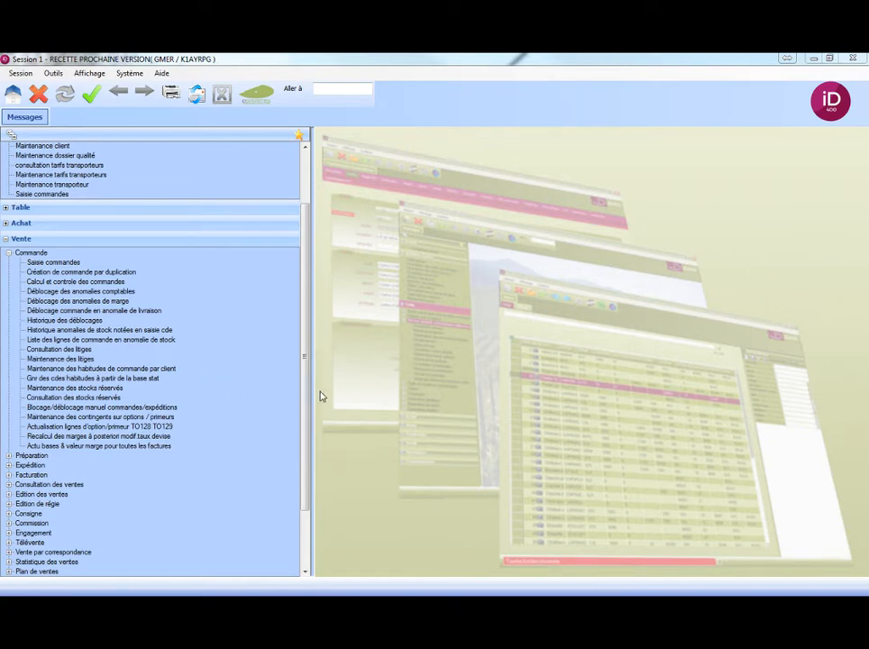
# Step: Create a new sales order of type N (CDE NORMALE) for the client OENO TRADITION
pyautogui.click(70, 264)
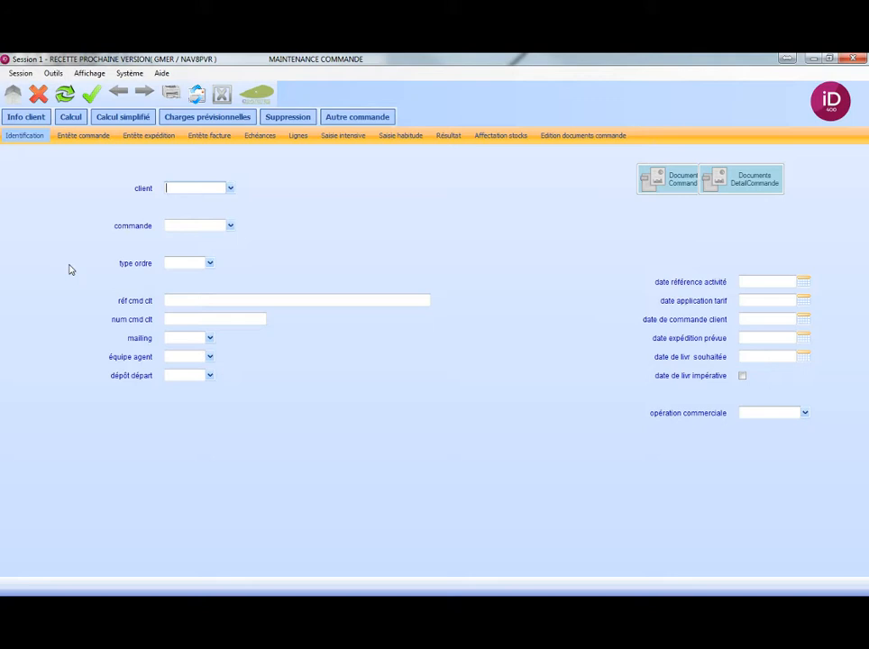
pyautogui.write('5')
pyautogui.press('Tab')
pyautogui.doubleClick(174, 263)
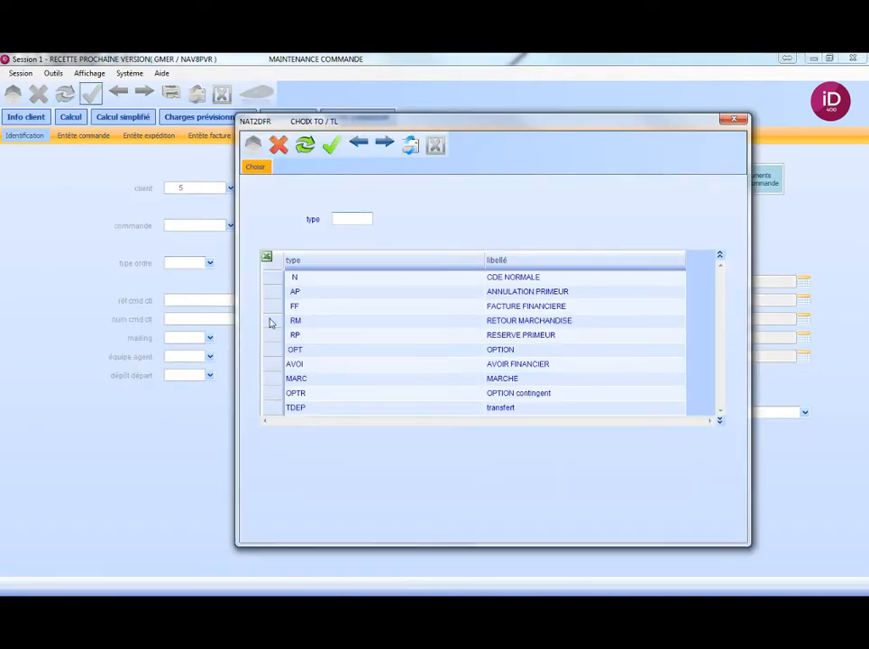
pyautogui.doubleClick(277, 283)
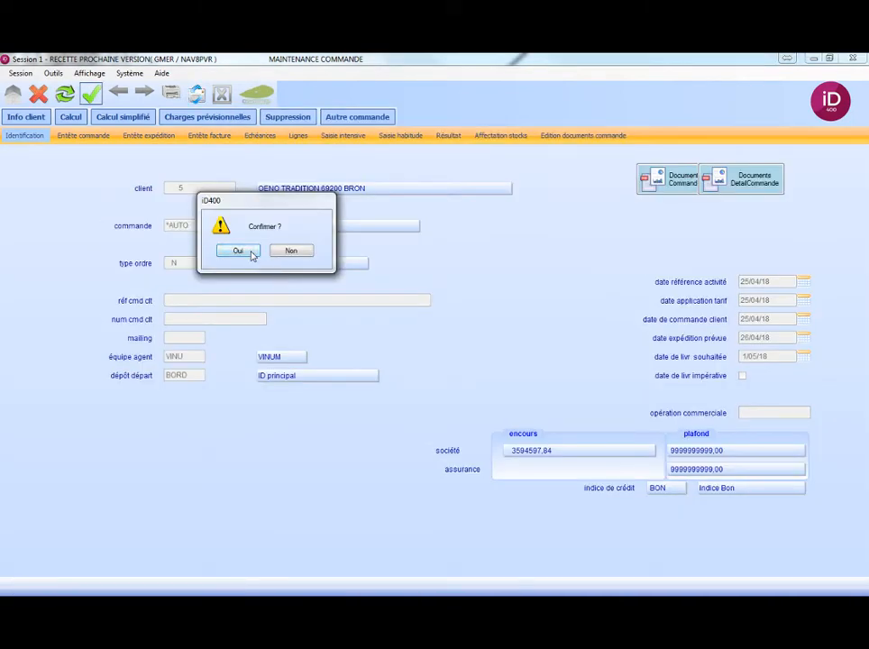
pyautogui.click(252, 253)
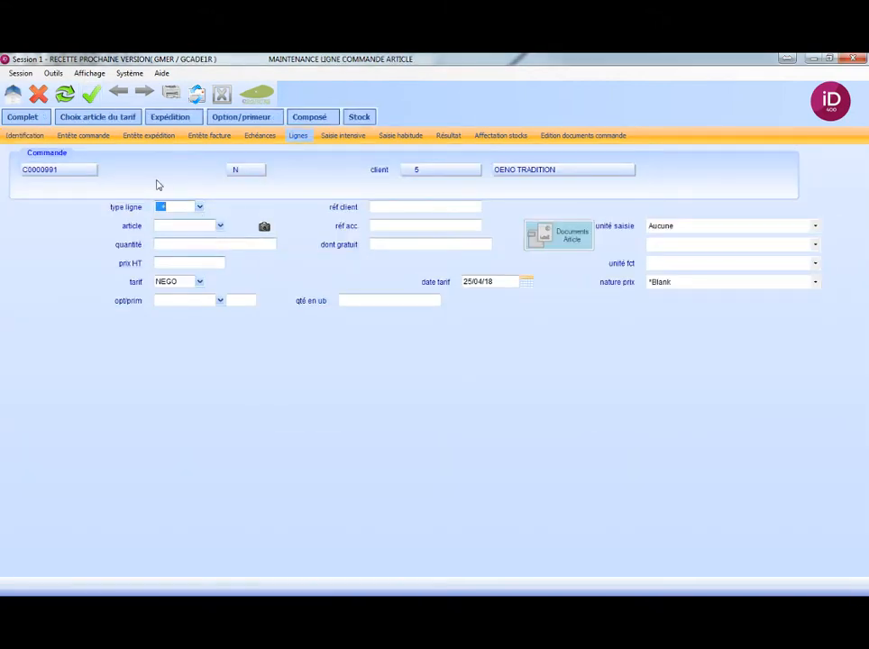
# Step: Review the order's shipping header and its transport complement without changing anything
pyautogui.click(149, 136)
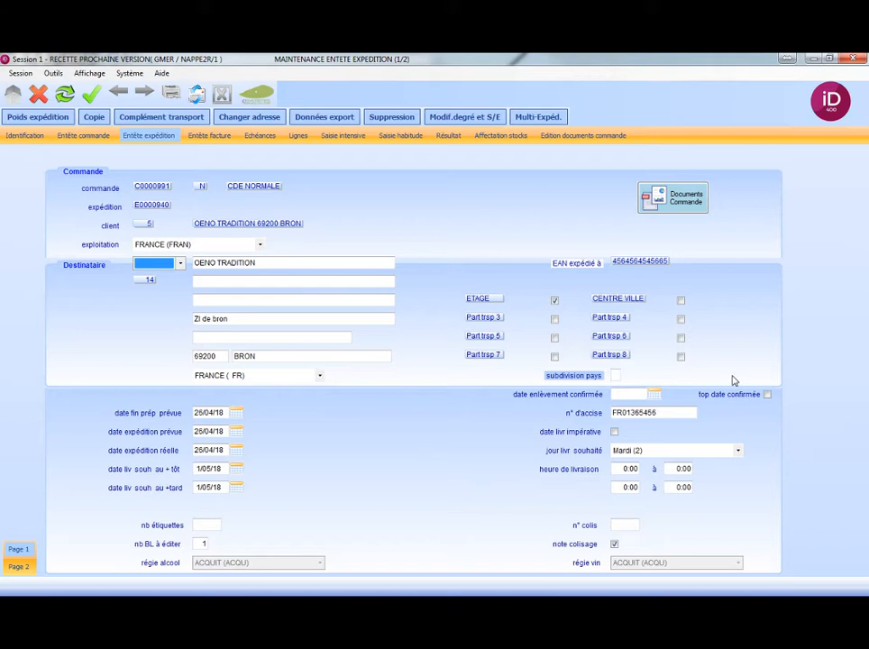
pyautogui.click(128, 117)
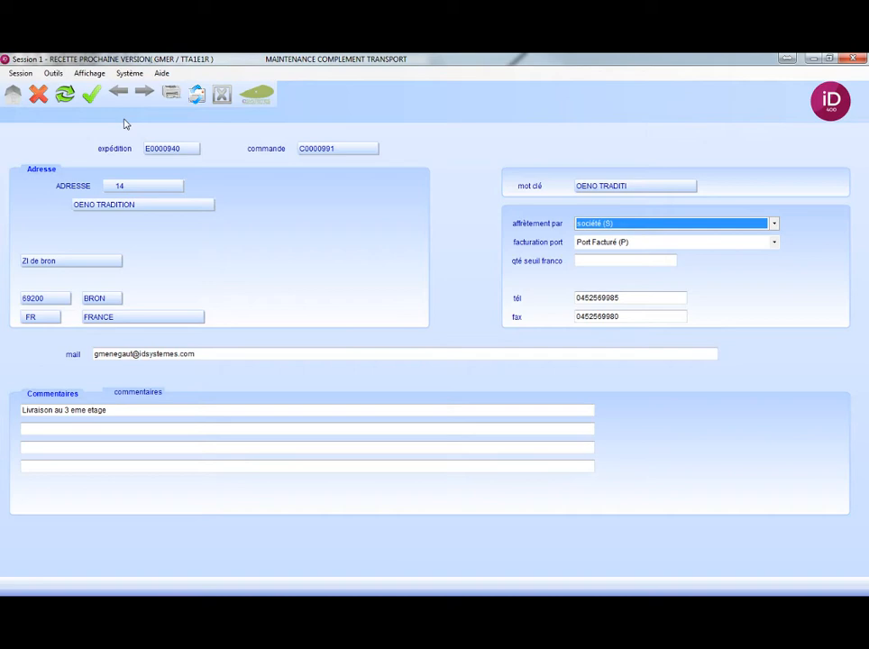
pyautogui.click(38, 93)
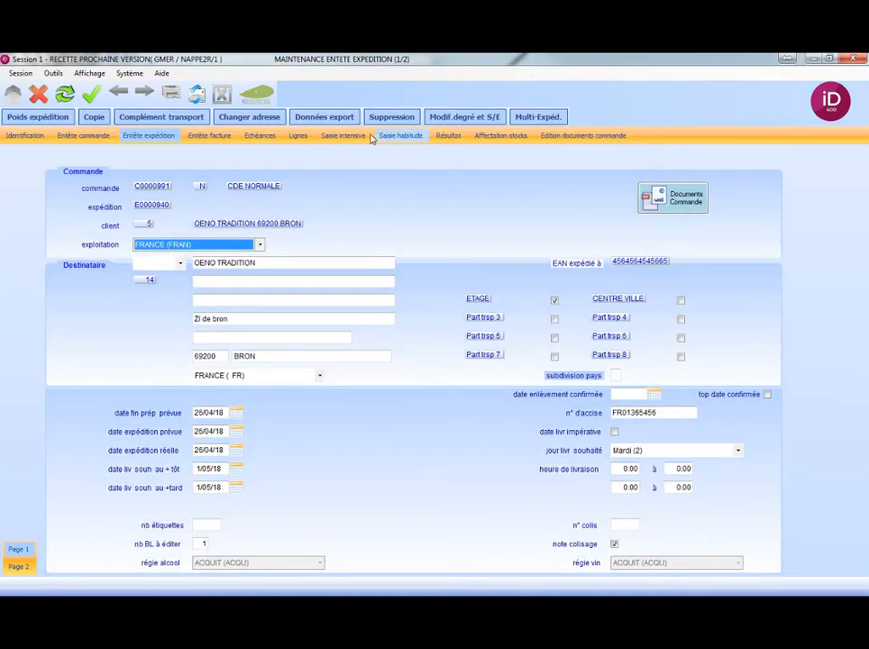
# Step: Add an order line for 3 cartons of article 229 (Bourgogne Rouge 2013), chosen from the NEGO tariff's articles
pyautogui.click(300, 136)
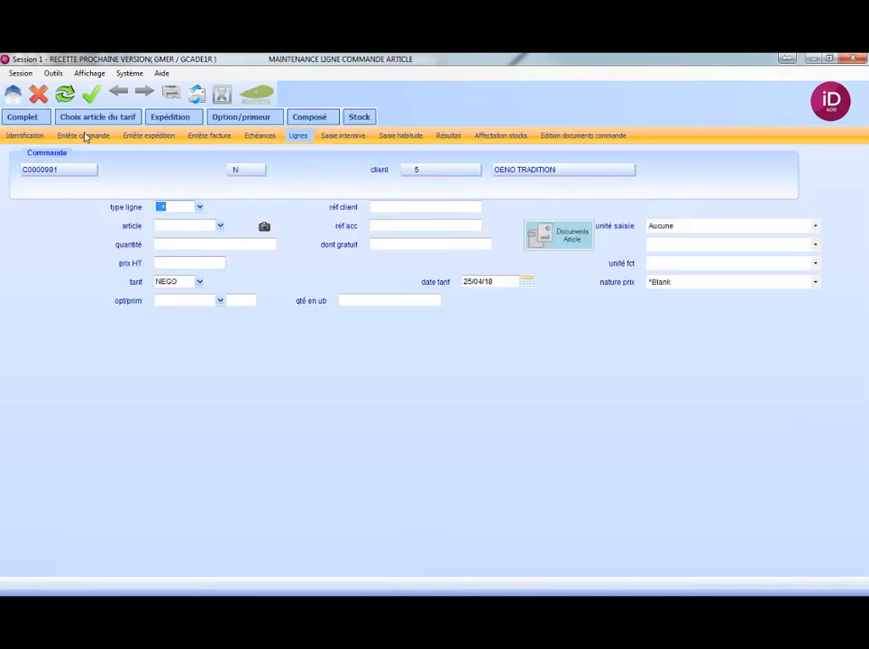
pyautogui.click(90, 119)
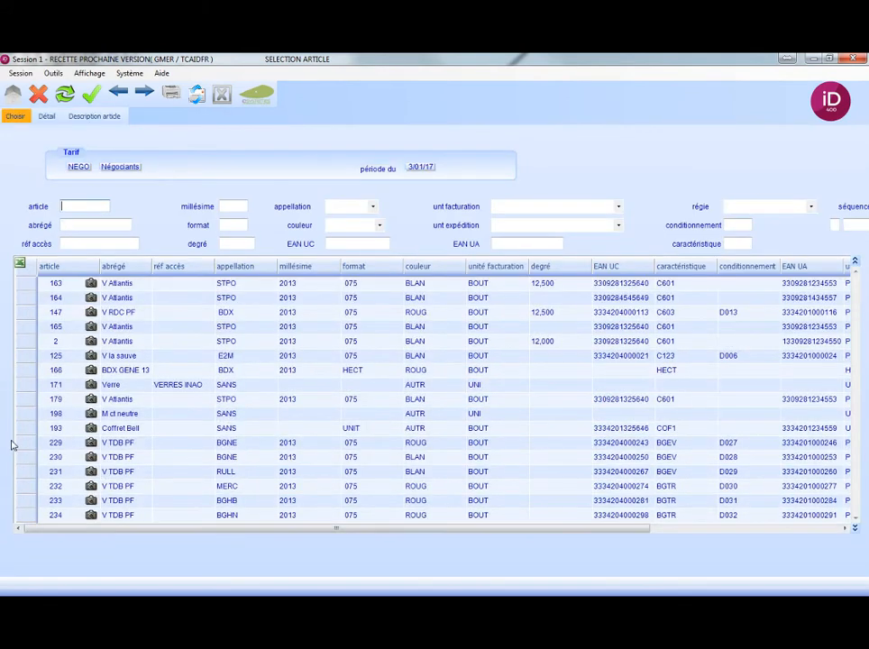
pyautogui.doubleClick(12, 445)
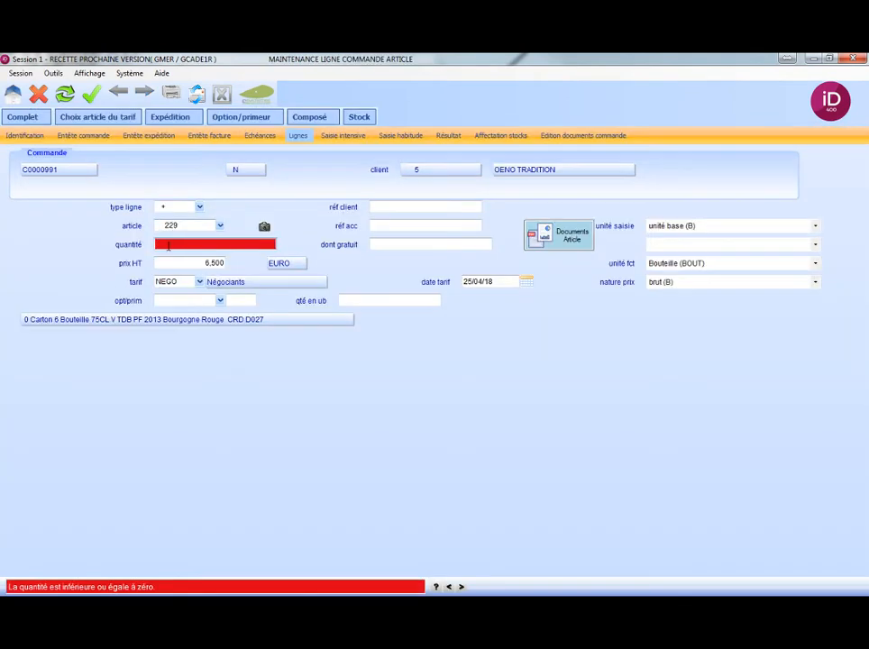
pyautogui.write('3')
pyautogui.press('Return')
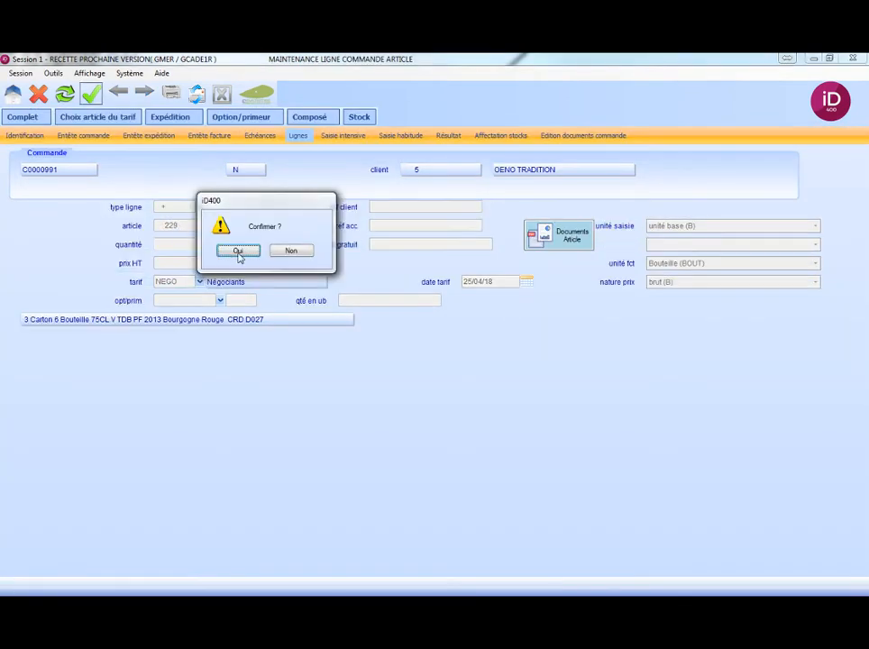
pyautogui.click(238, 251)
# Step: Add an order line for article 230 (Bourgogne Blanc 2013) with a quantity of 60, and finish line entry
pyautogui.click(84, 119)
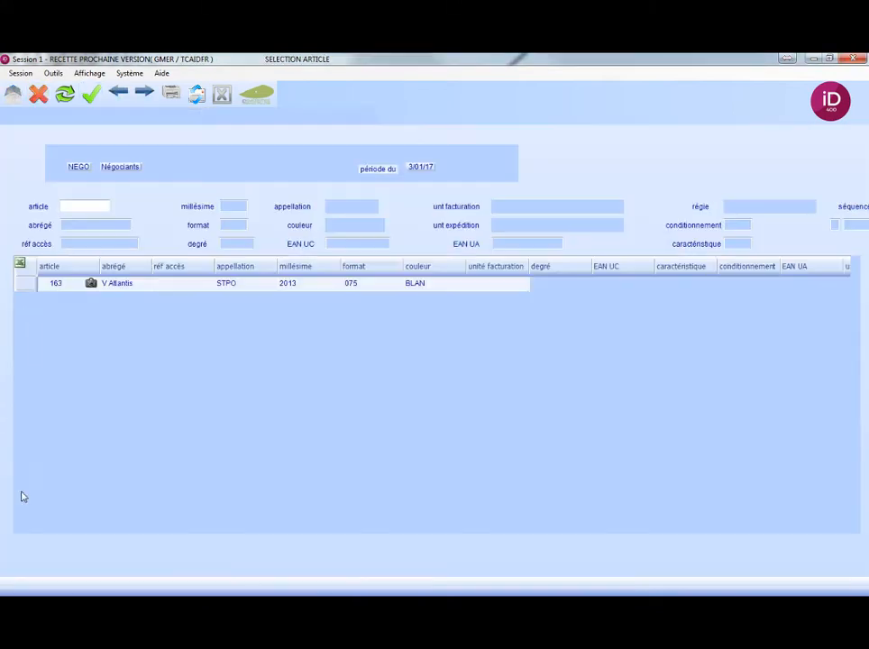
pyautogui.doubleClick(32, 458)
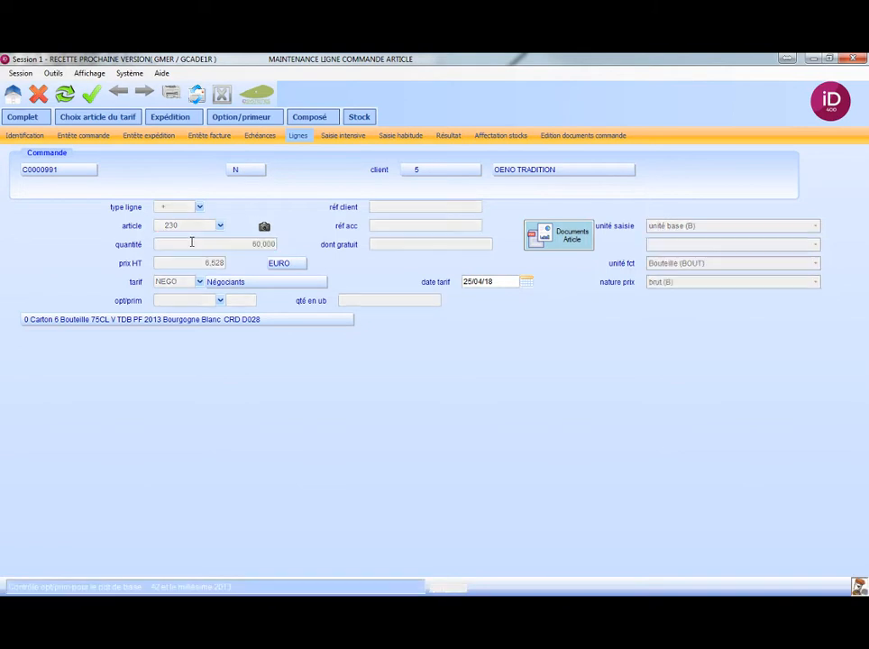
pyautogui.press('Return')
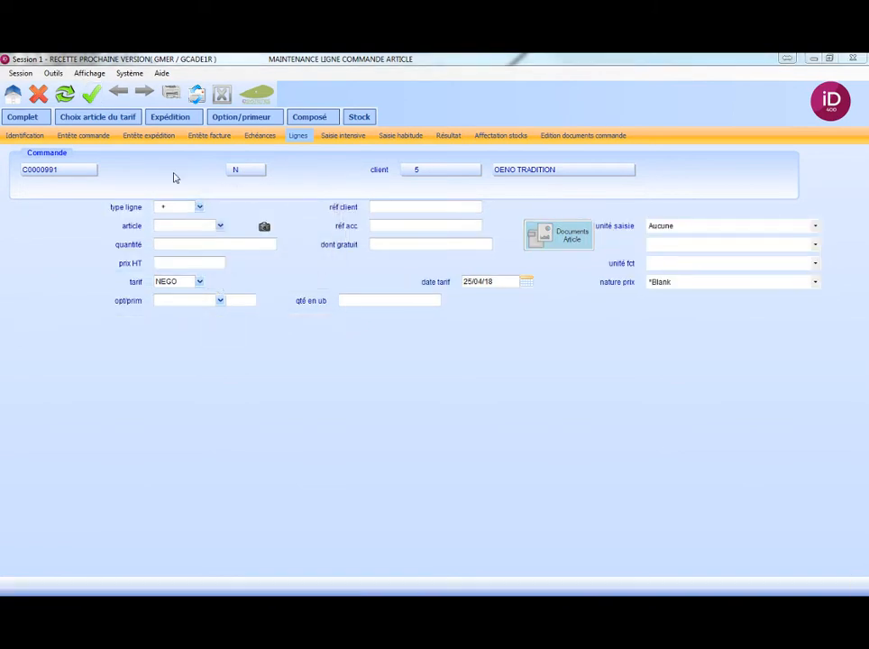
pyautogui.click(38, 95)
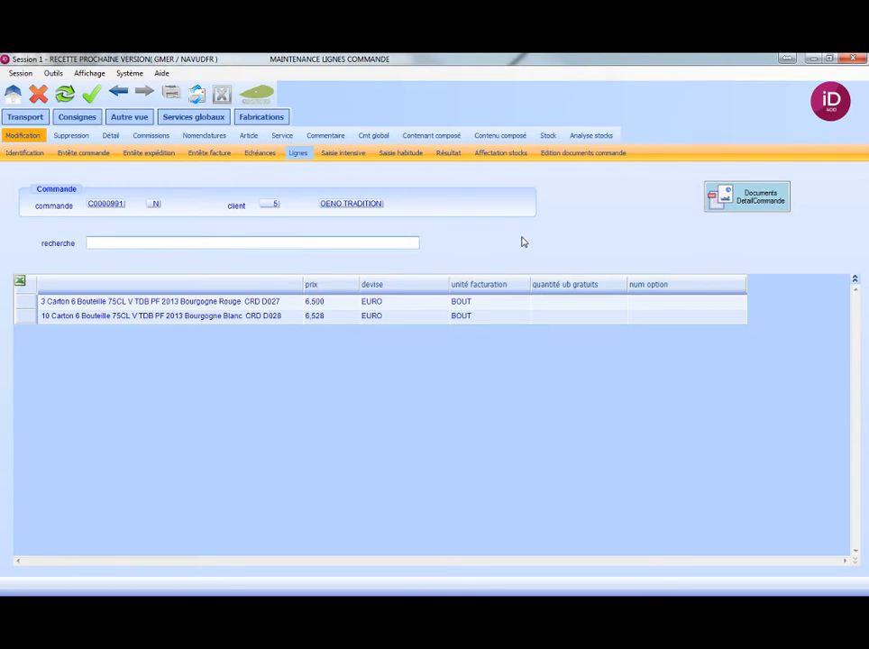
# Step: Open the transport choice for the order and compare the carriers' amounts and the criteria they meet
pyautogui.click(27, 120)
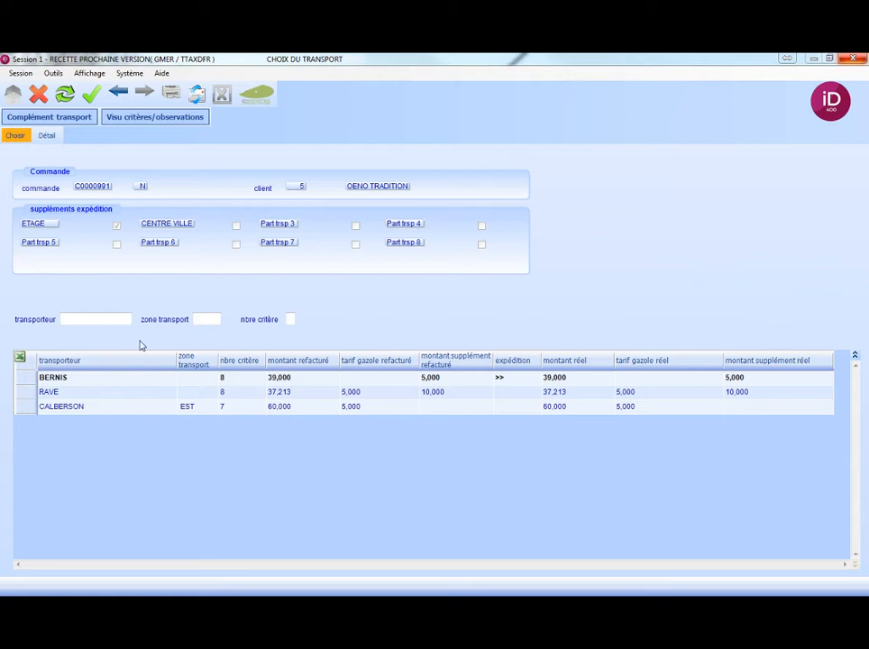
pyautogui.click(24, 380)
pyautogui.click(158, 119)
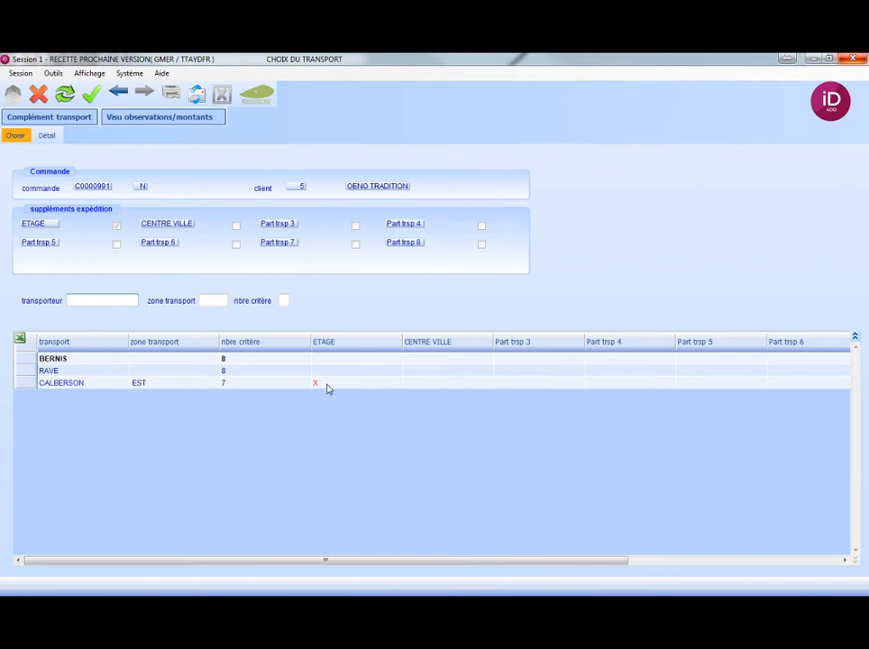
pyautogui.click(153, 121)
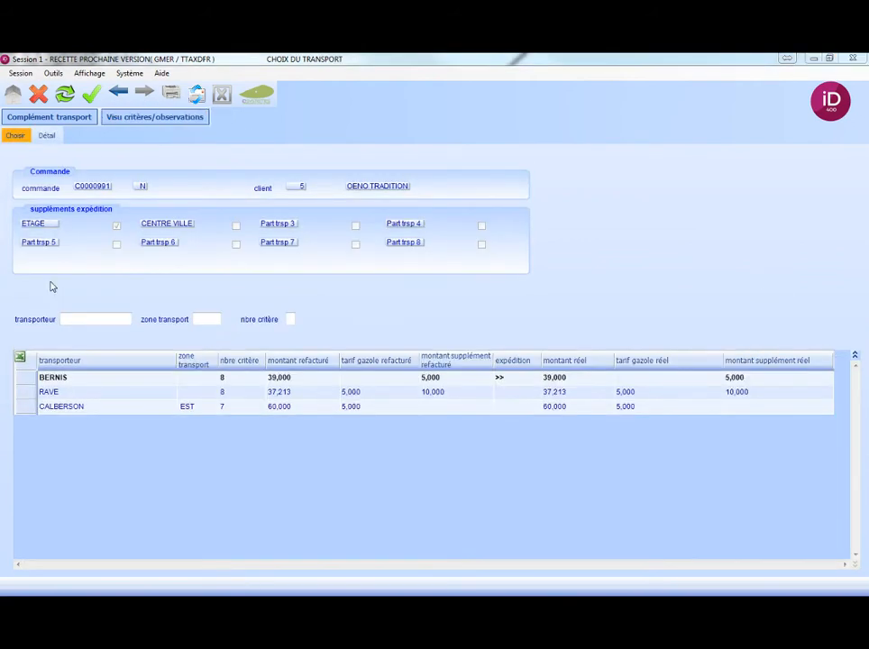
# Step: Assign the carrier BERNIS to the order and run the order calculation, accepting the transport cost check
pyautogui.click(27, 380)
pyautogui.doubleClick(26, 382)
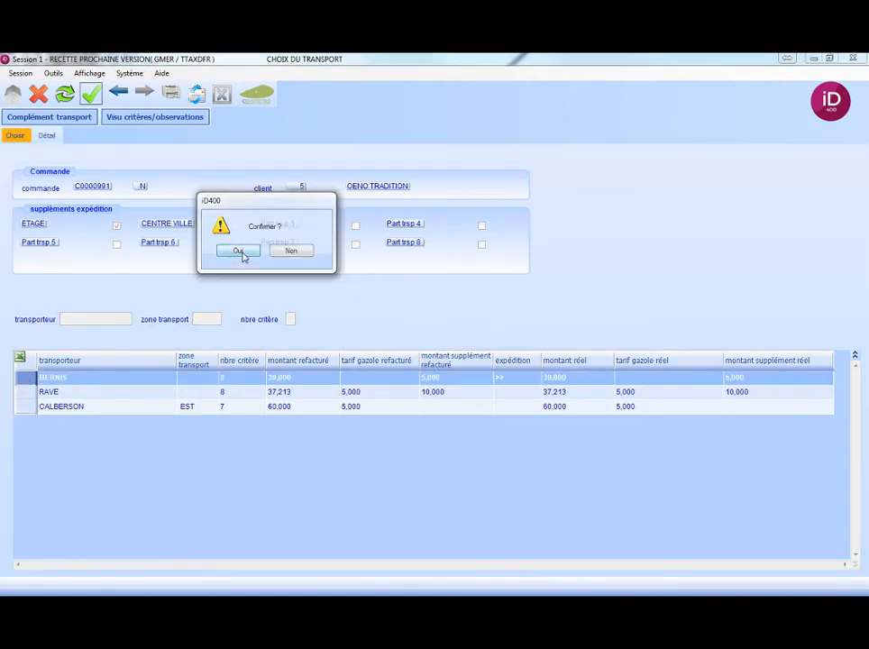
pyautogui.click(239, 252)
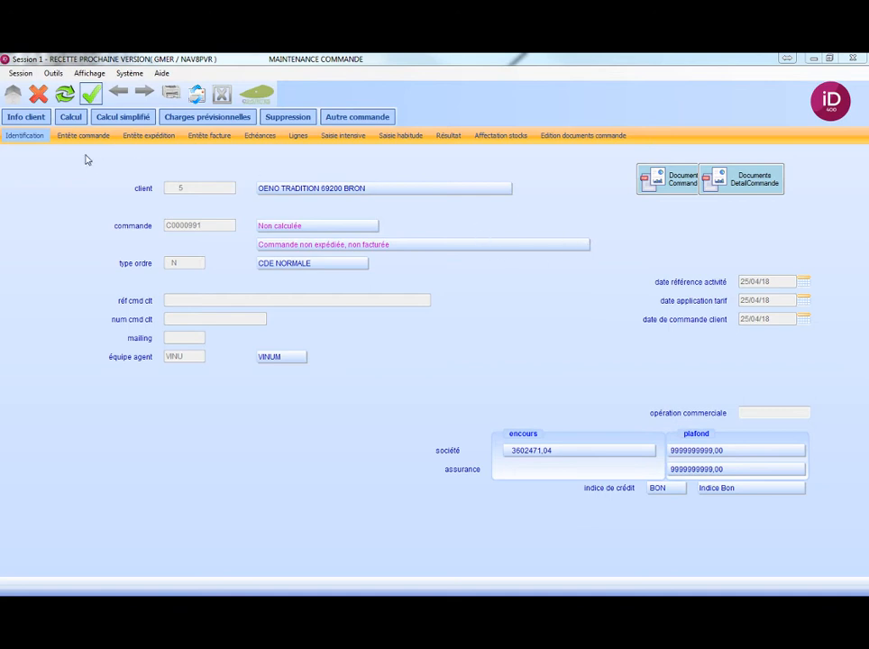
pyautogui.click(72, 117)
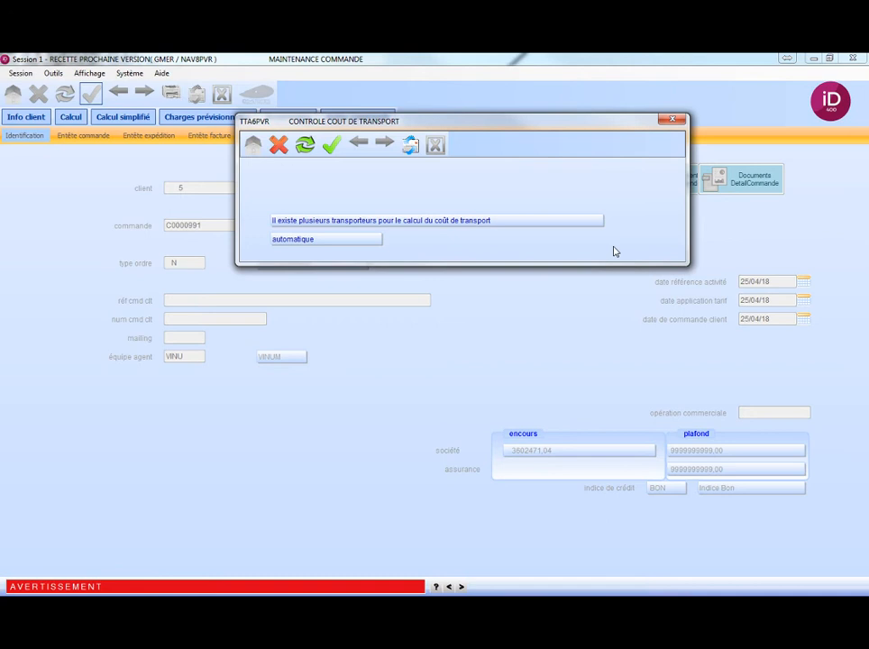
pyautogui.press('Return')
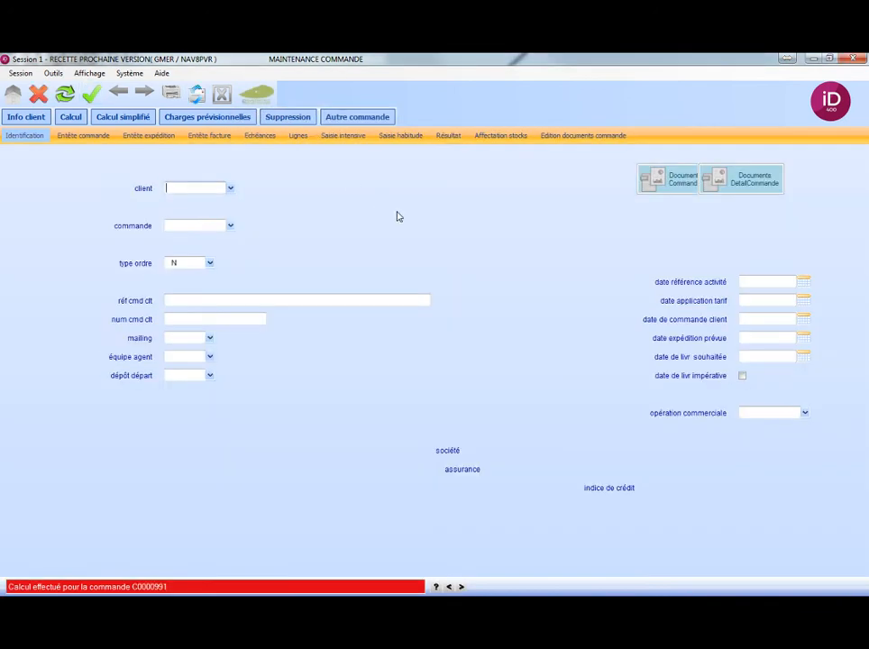